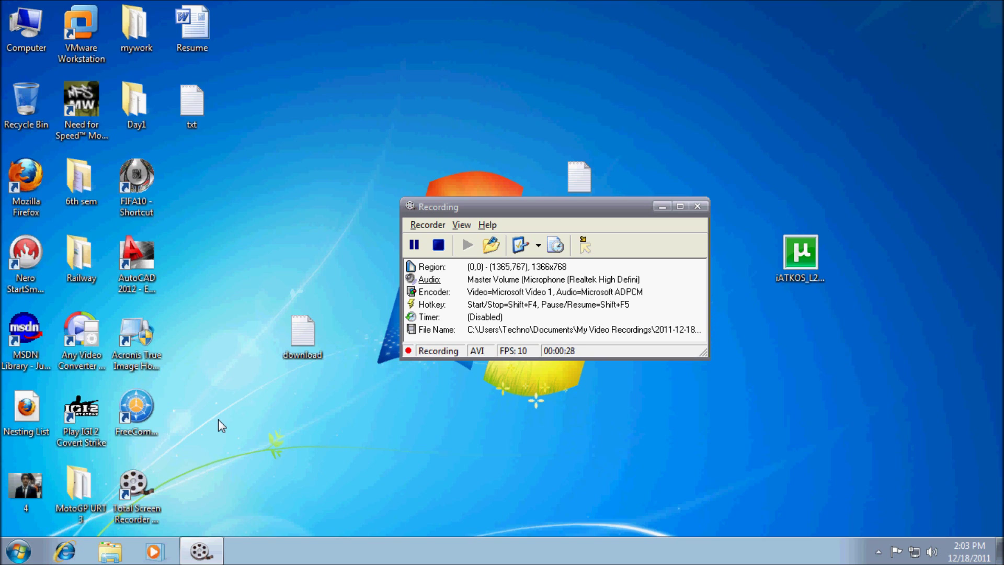
# - Open the Network and Sharing Center from the Control Panel's Network and Internet settings
pyautogui.click(19, 550)
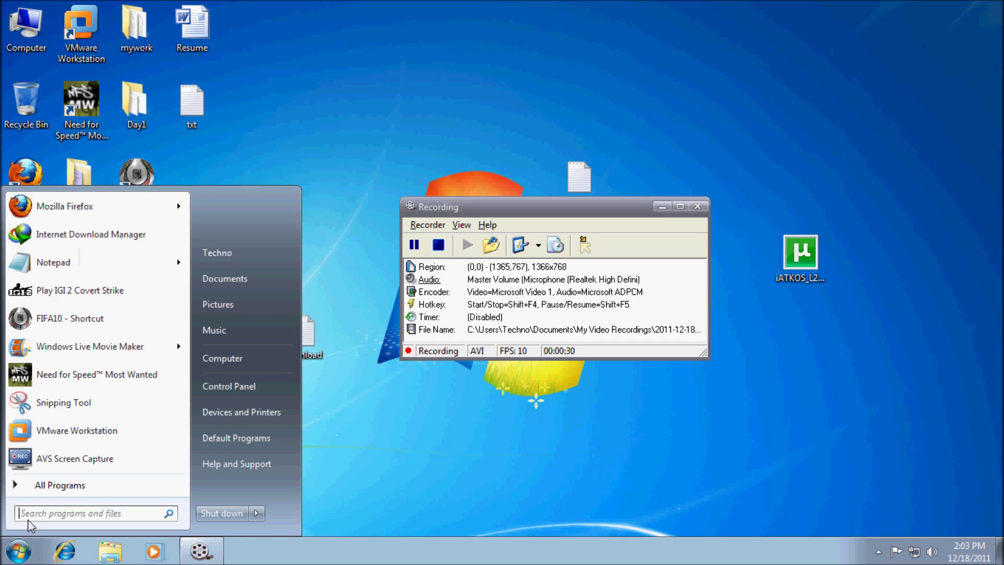
pyautogui.click(237, 390)
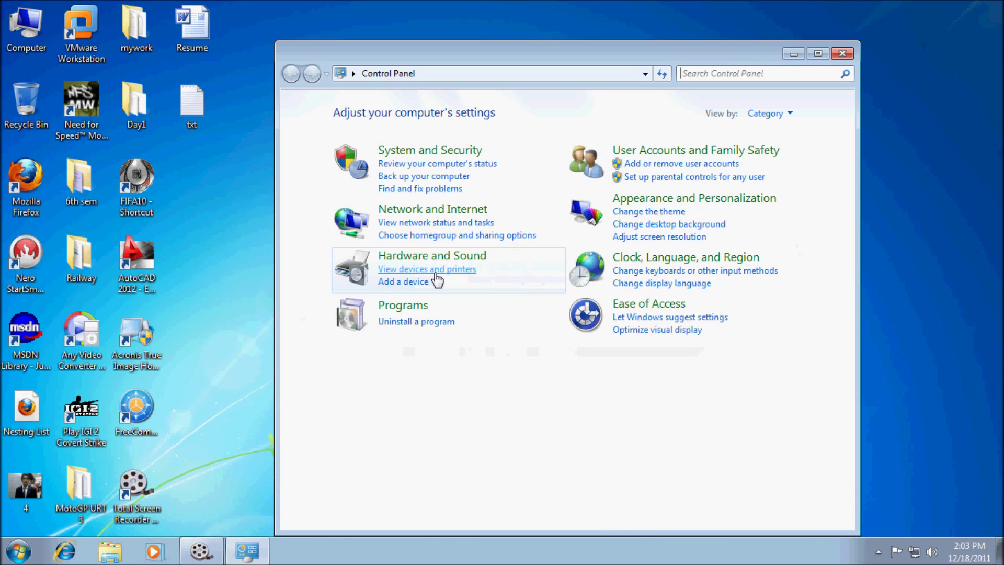
pyautogui.click(435, 209)
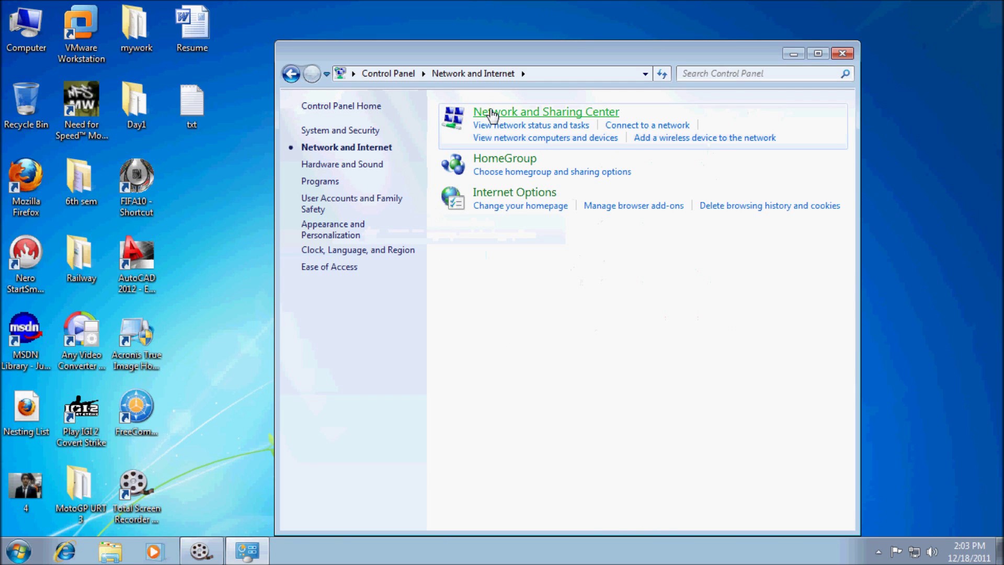
pyautogui.click(495, 116)
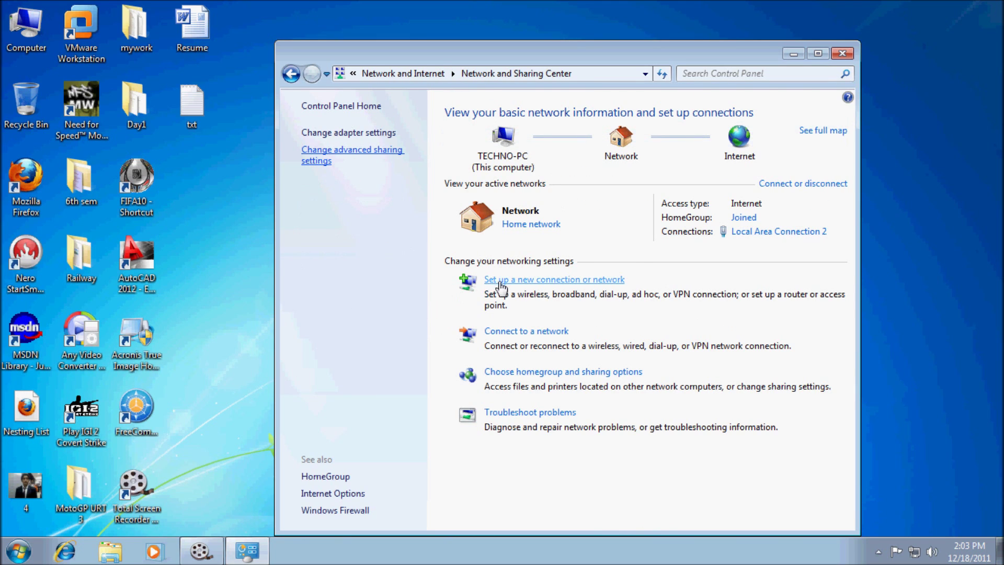
# - Start a new dial-up connection and choose the Sony Ericsson WMC Modem for dialing
pyautogui.click(569, 283)
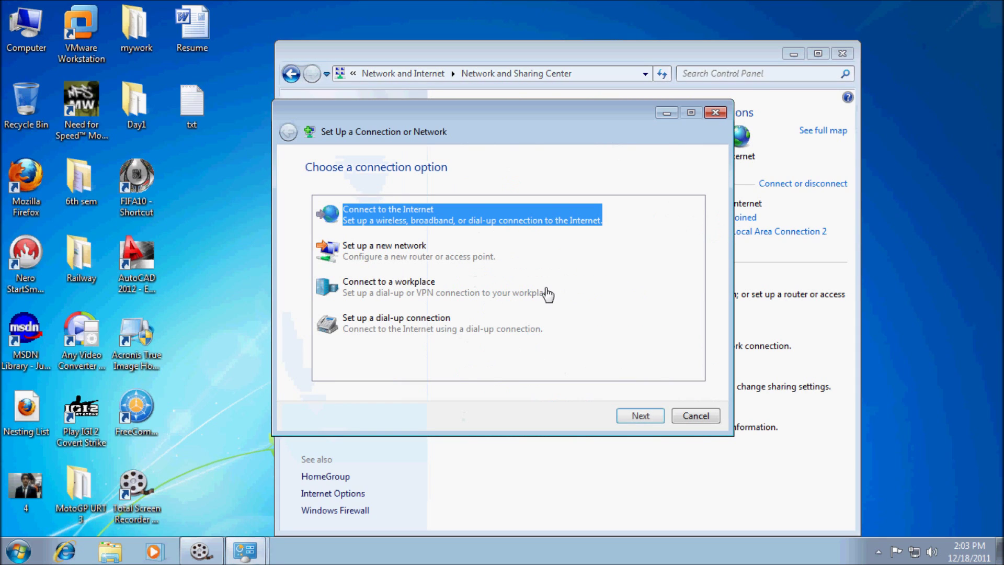
pyautogui.click(383, 329)
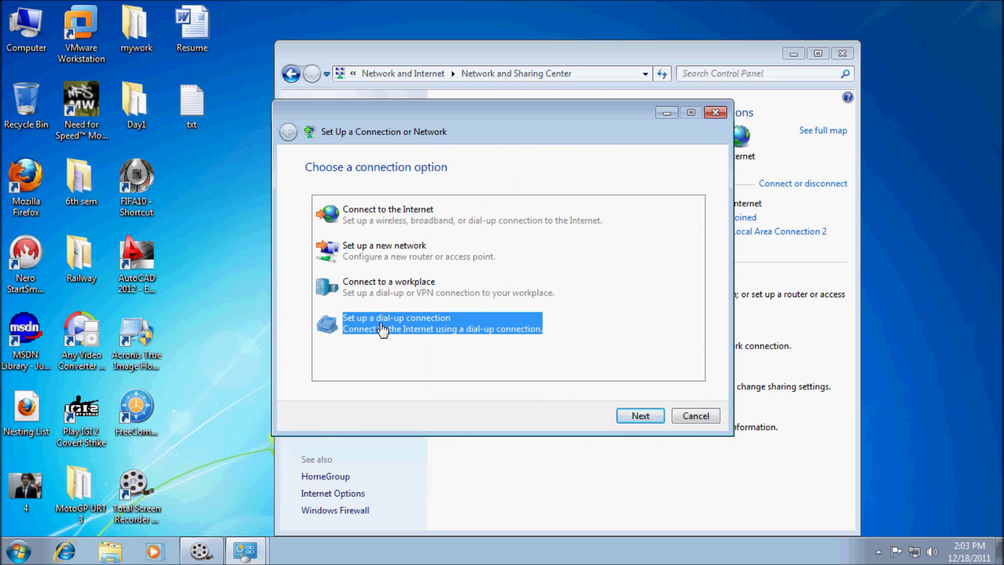
pyautogui.click(642, 417)
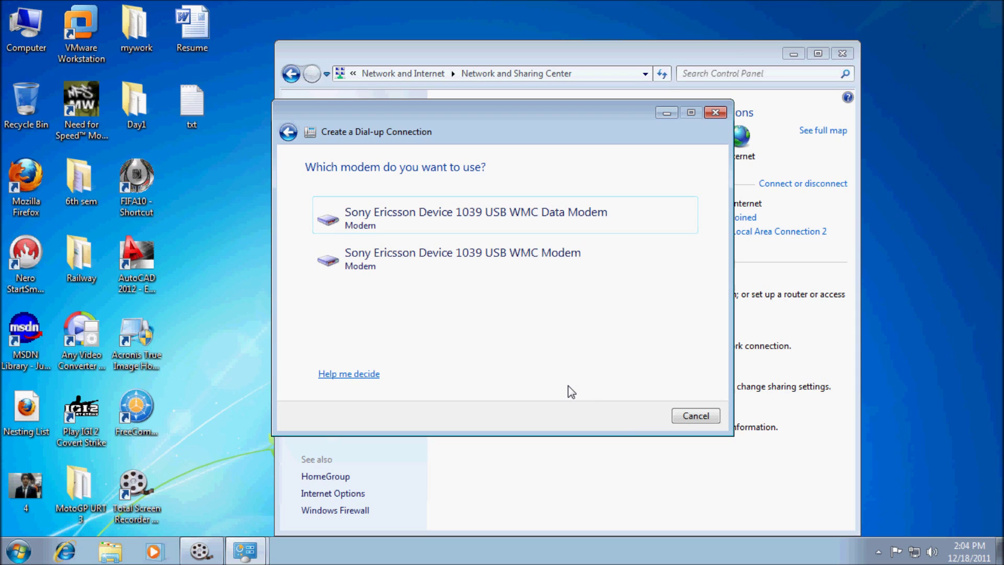
pyautogui.click(364, 268)
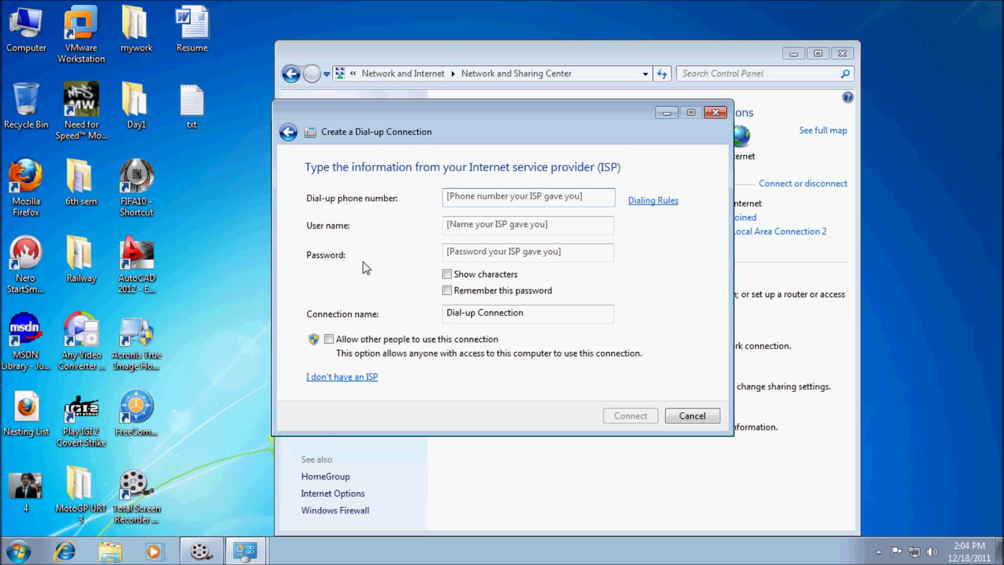
# - Enter *99# as the phone number, name the connection Aircel, and create it
pyautogui.write('*99')
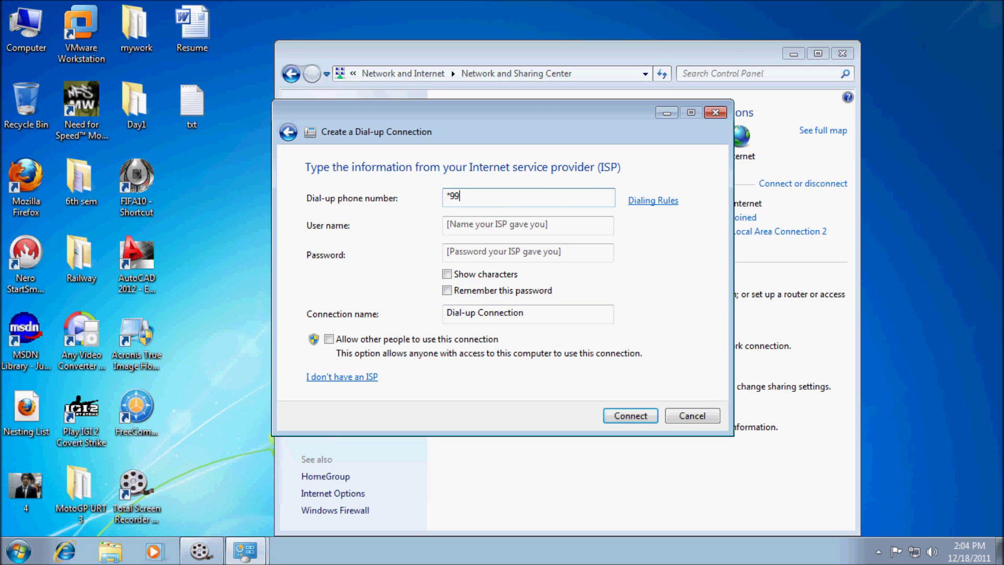
pyautogui.write('#')
pyautogui.moveTo(529, 315); pyautogui.dragTo(438, 315)
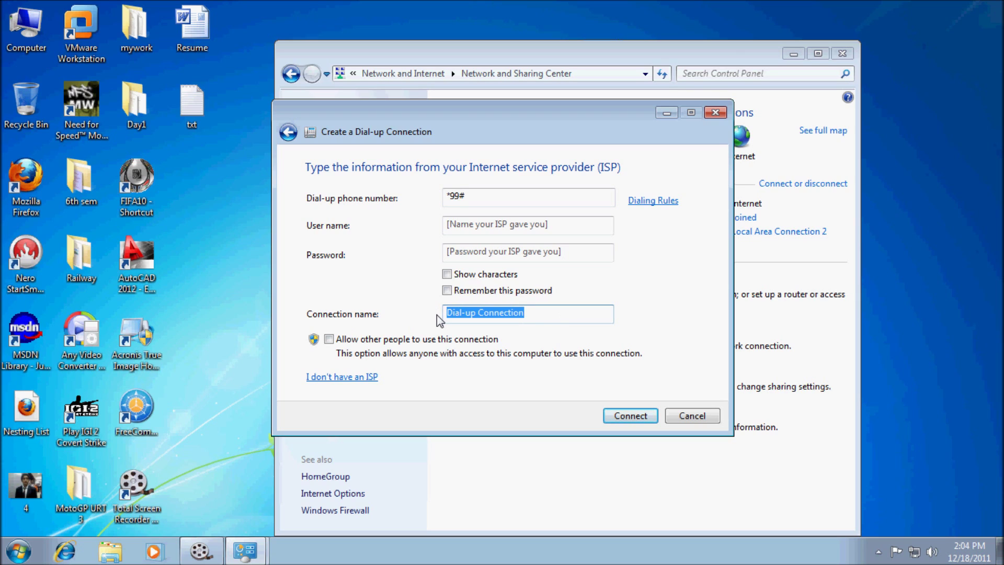
pyautogui.write('A')
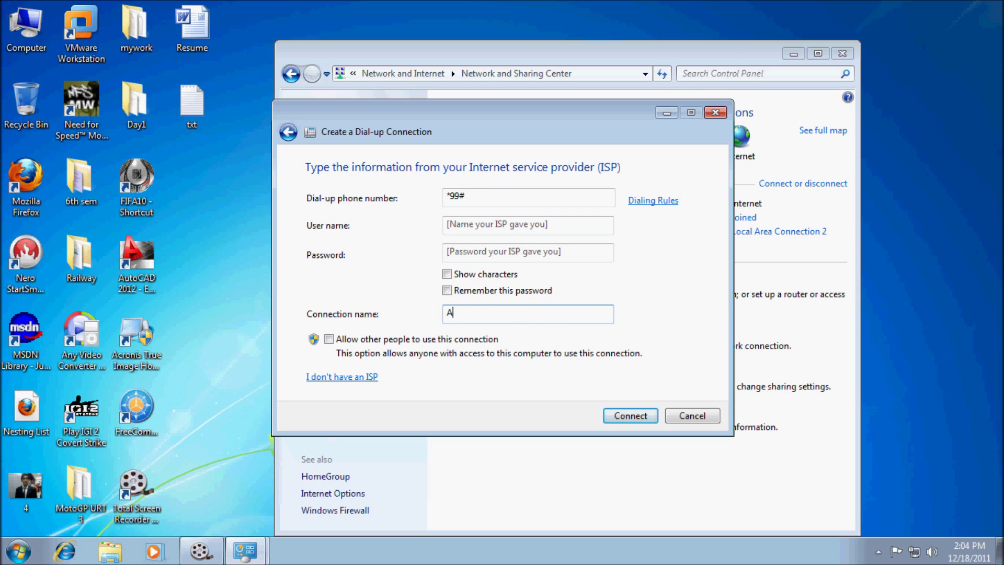
pyautogui.write('ircel')
pyautogui.click(611, 417)
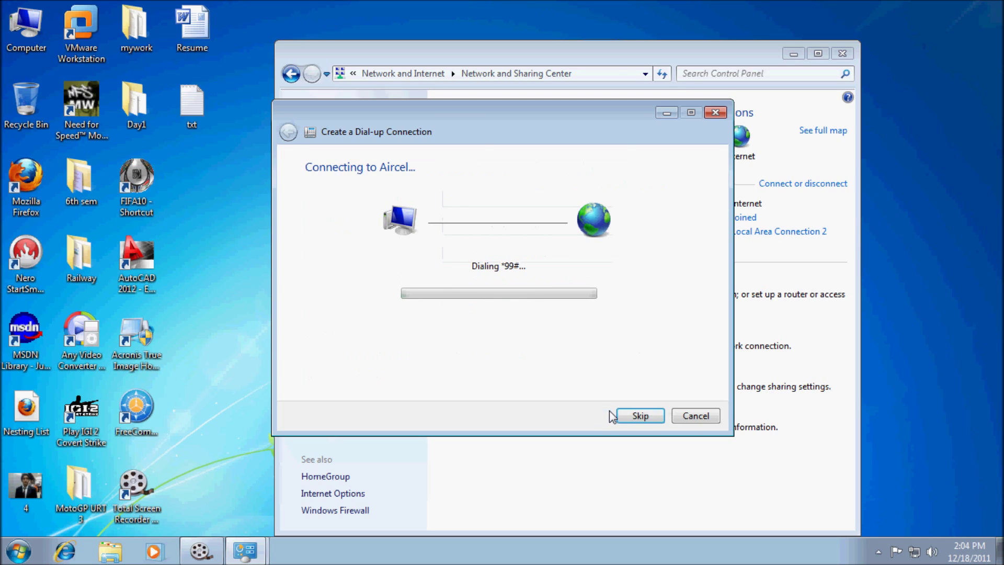
# - Skip the connection test, then close the wizard and the Network and Sharing Center
pyautogui.click(620, 417)
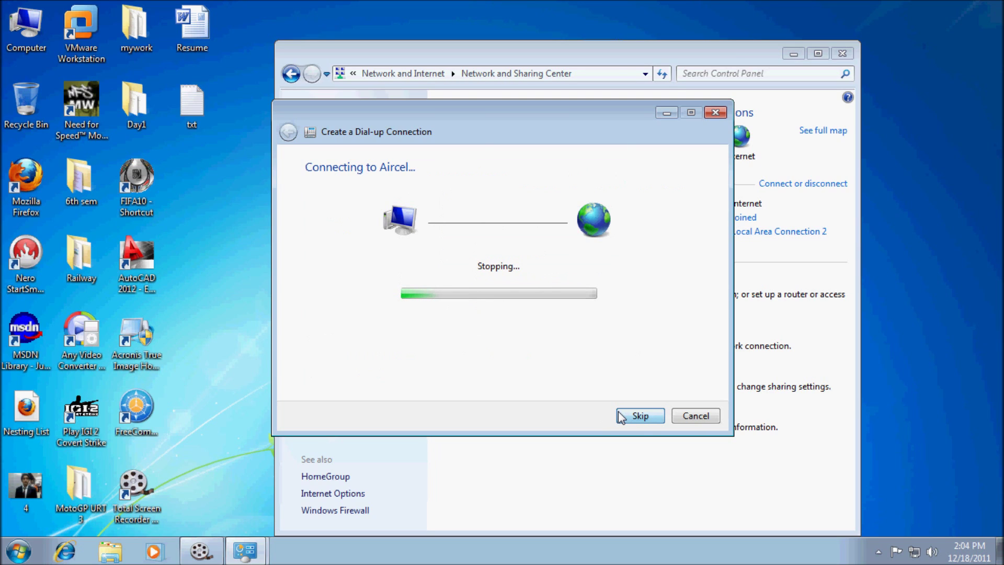
pyautogui.click(683, 417)
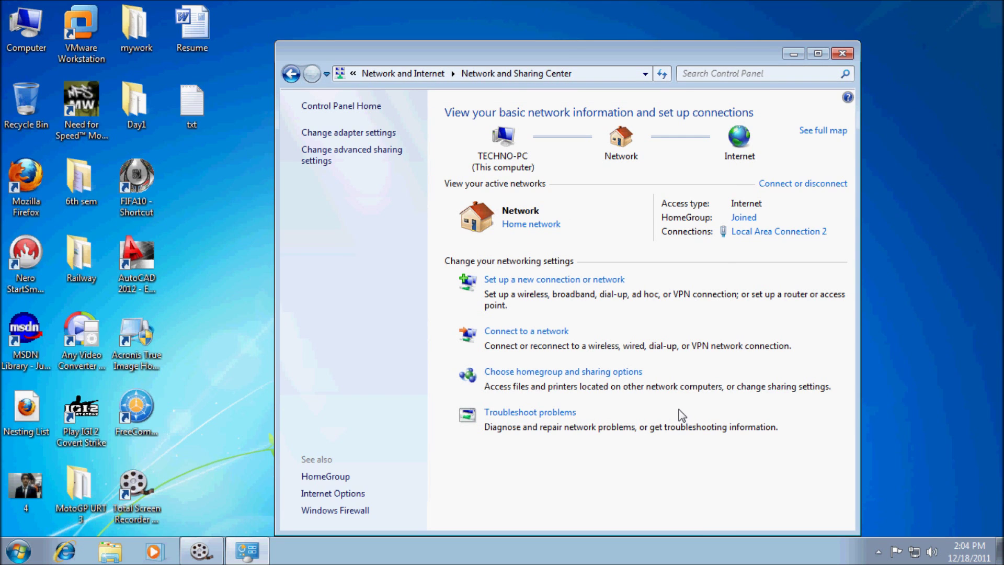
pyautogui.click(843, 53)
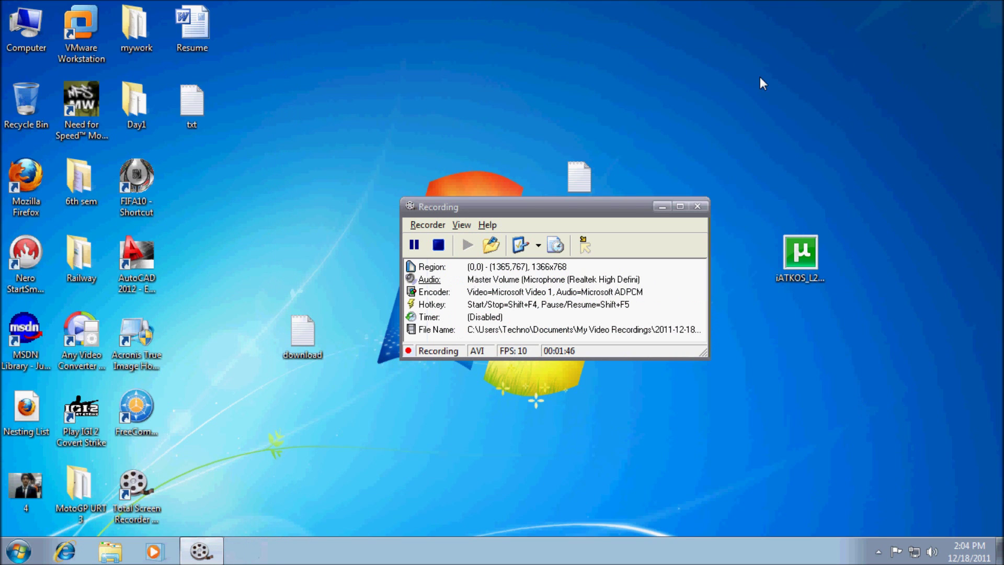
# - Open Device Manager in Computer Management from the Computer item's context menu
pyautogui.rightClick(18, 24)
pyautogui.click(52, 52)
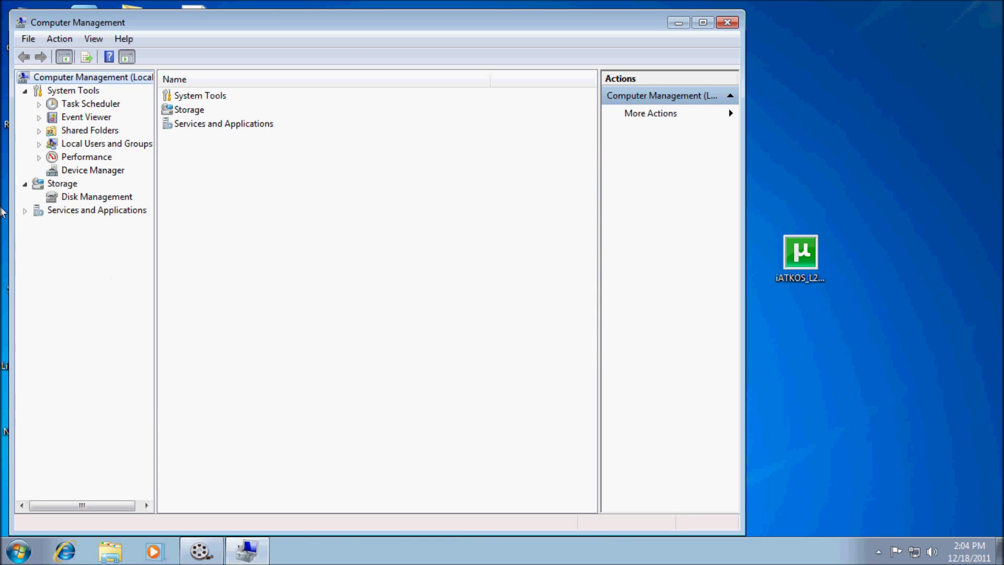
pyautogui.click(71, 174)
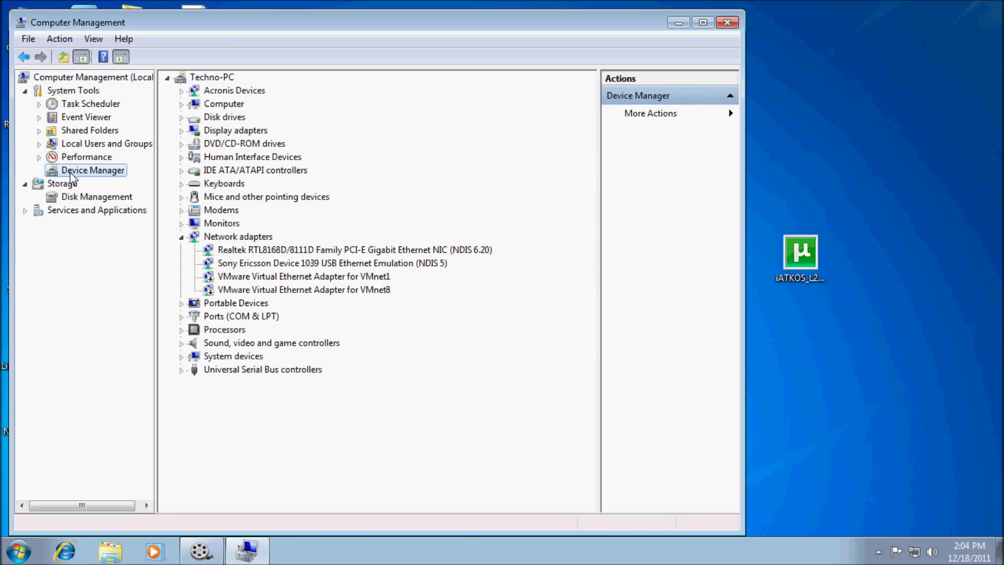
# - Open the Sony Ericsson Device 1039 USB WMC Modem's properties on the Advanced tab
pyautogui.click(220, 212)
pyautogui.click(180, 211)
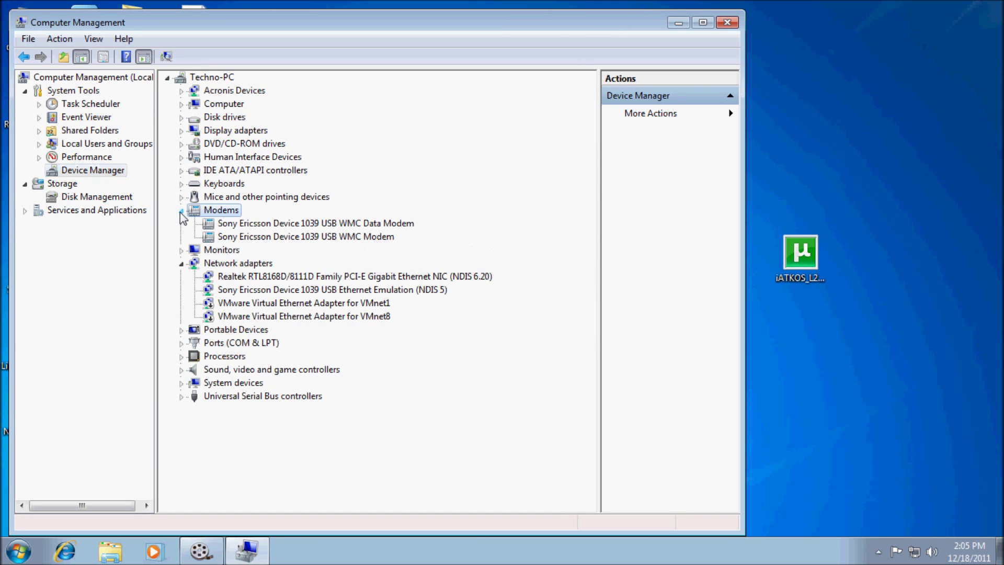
pyautogui.click(235, 238)
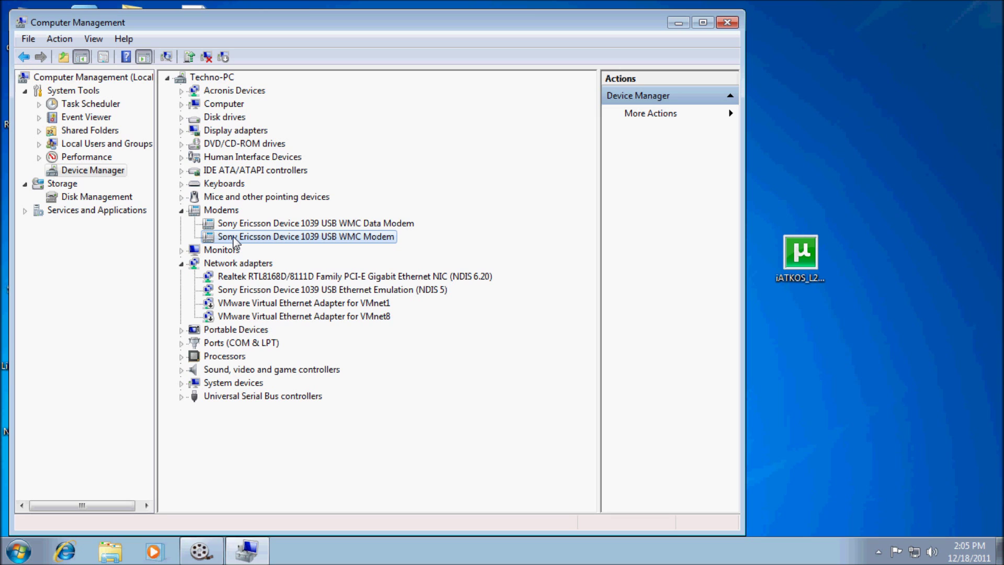
pyautogui.rightClick(234, 240)
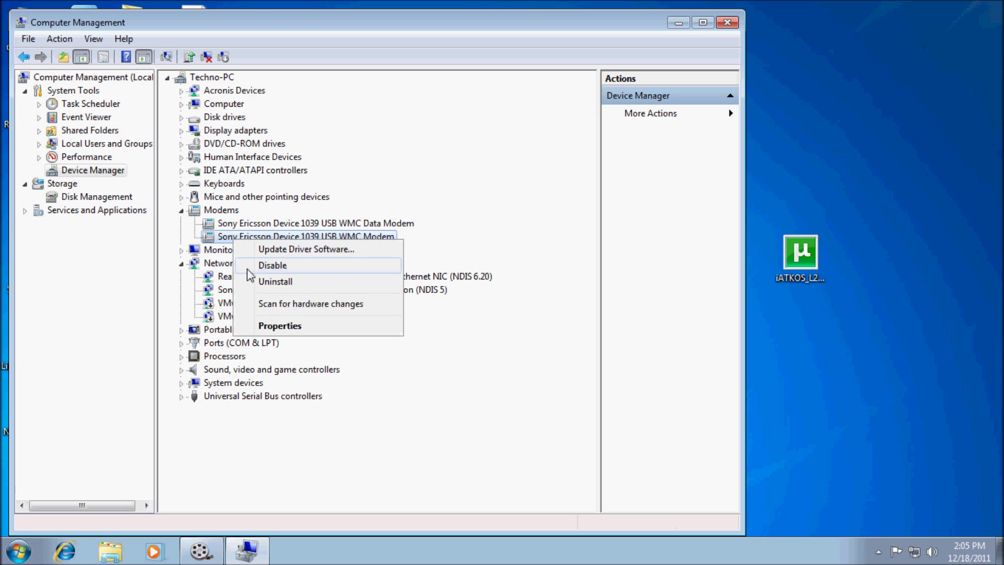
pyautogui.click(266, 324)
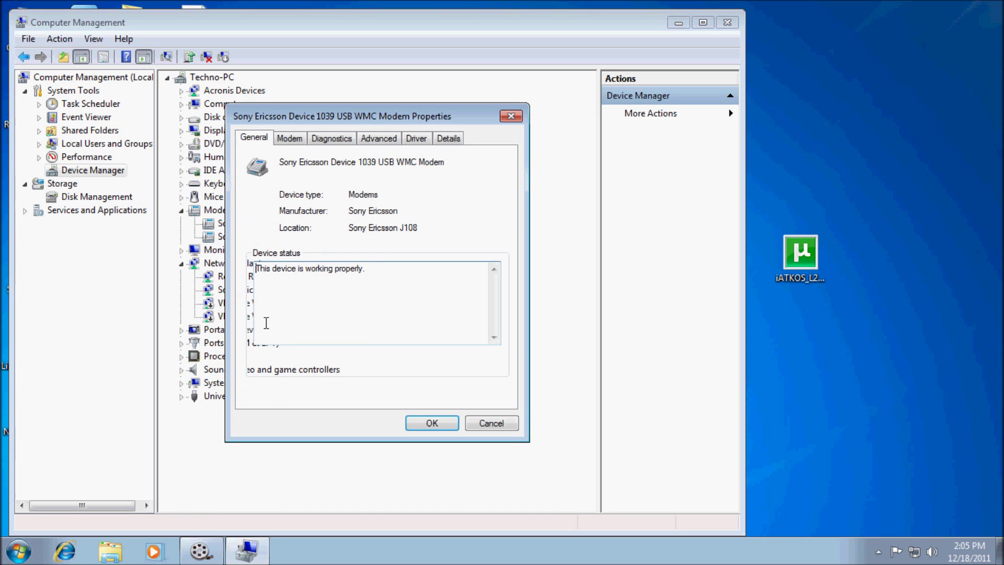
pyautogui.click(387, 140)
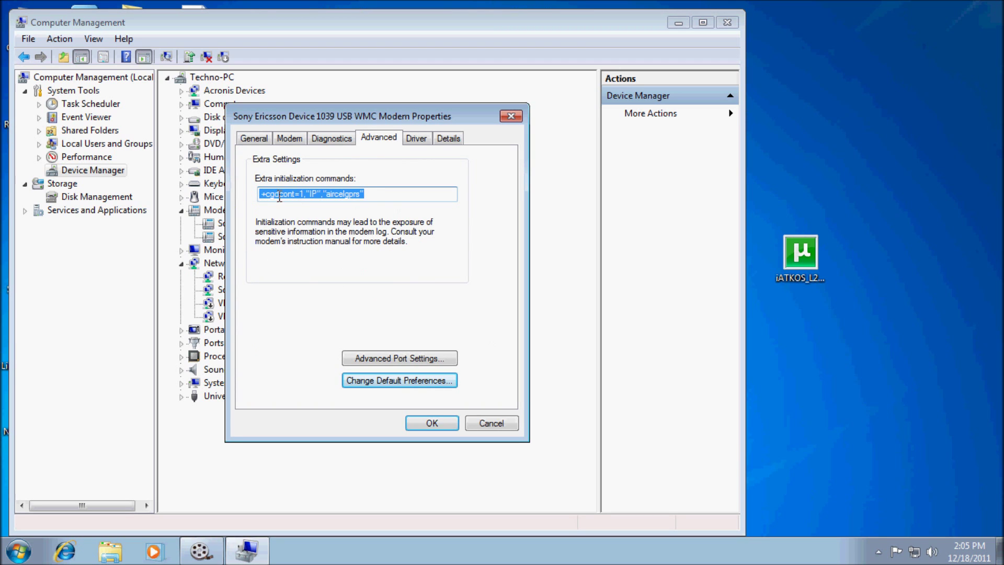
# - Move Computer Management aside and open the desktop txt file in Notepad
pyautogui.moveTo(210, 27); pyautogui.dragTo(354, 137)
pyautogui.doubleClick(190, 109)
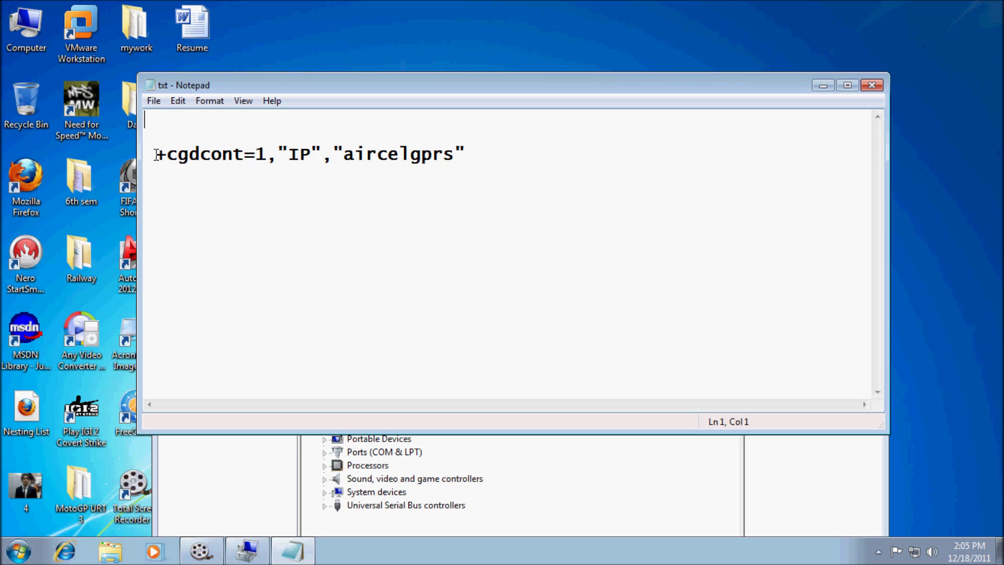
# - Highlight the context number 1, the IP part and the aircelgprs APN in the command
pyautogui.click(266, 155)
pyautogui.moveTo(266, 154); pyautogui.dragTo(255, 155)
pyautogui.click(260, 179)
pyautogui.click(312, 154)
pyautogui.moveTo(464, 155); pyautogui.dragTo(334, 155)
pyautogui.click(486, 174)
pyautogui.click(628, 138)
# - Copy the whole +cgdcont=1,"IP","aircelgprs" line and minimise Notepad
pyautogui.moveTo(157, 153); pyautogui.dragTo(557, 154)
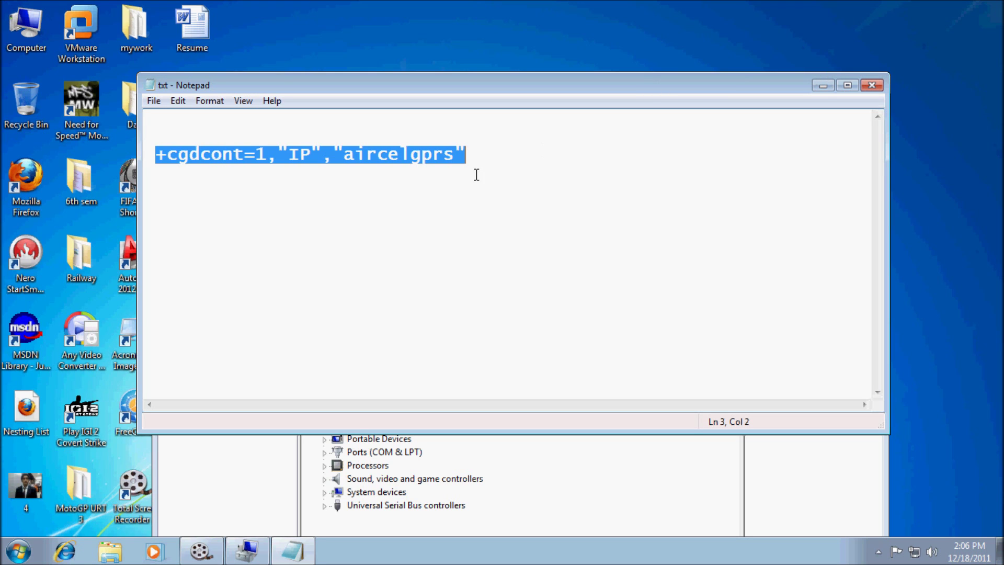
pyautogui.rightClick(414, 148)
pyautogui.click(450, 196)
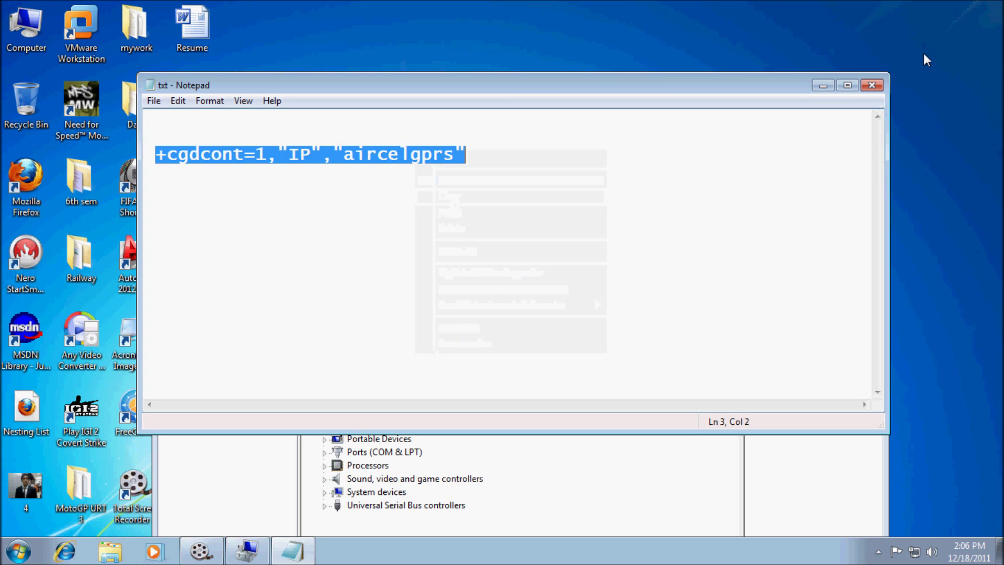
pyautogui.click(823, 86)
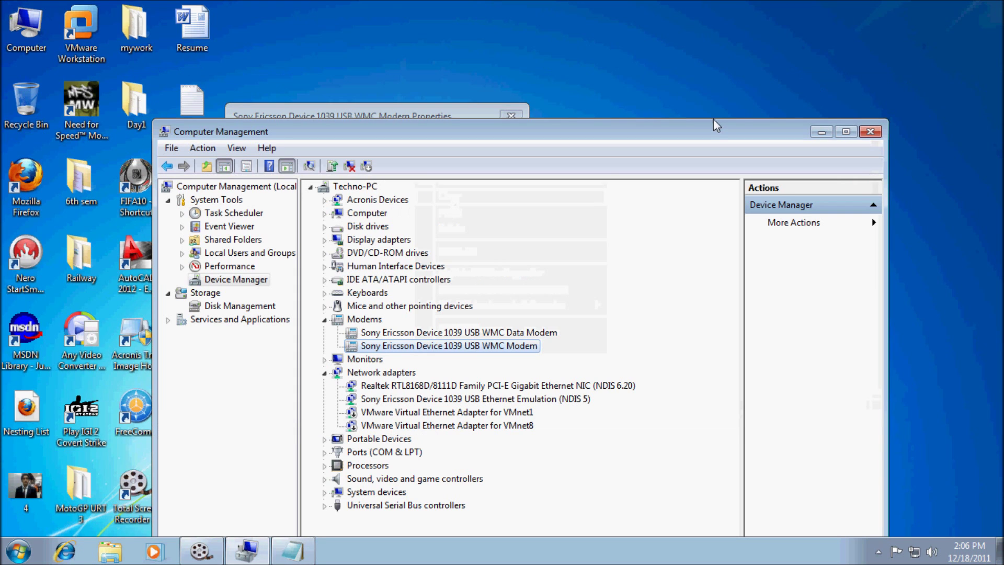
# - Paste +cgdcont=1,"IP","aircelgprs" into Extra initialization commands and confirm with OK
pyautogui.click(421, 112)
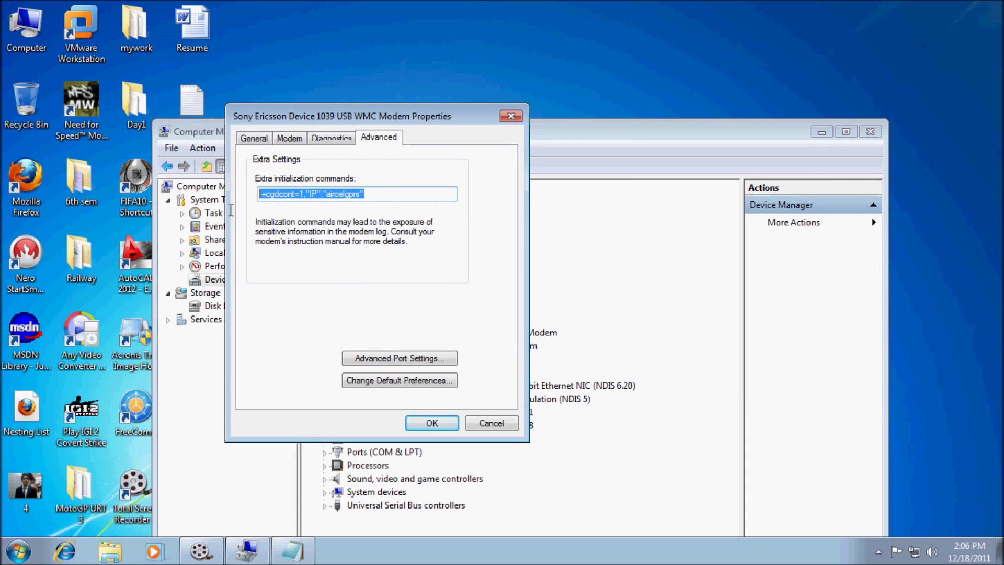
pyautogui.press('End')
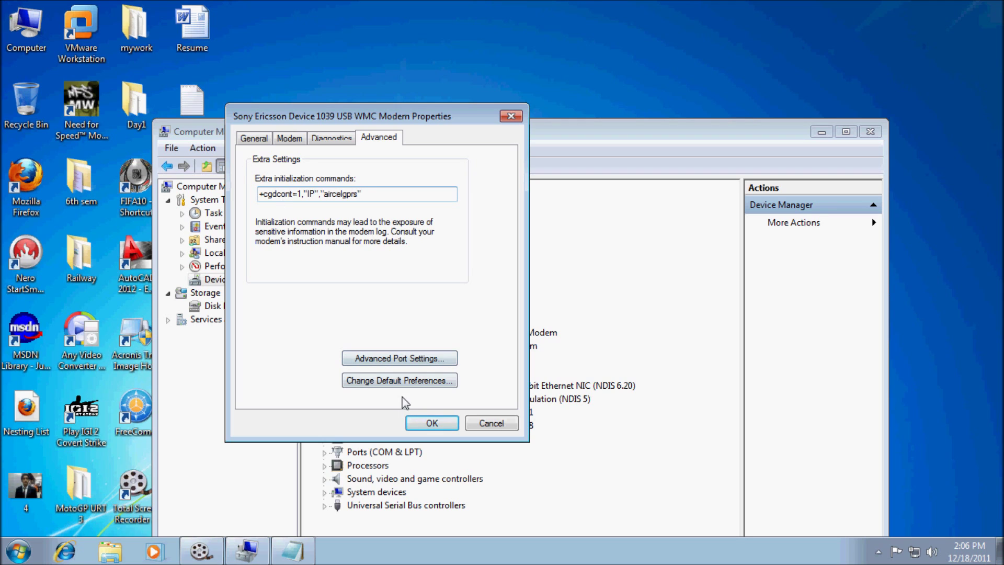
pyautogui.click(426, 424)
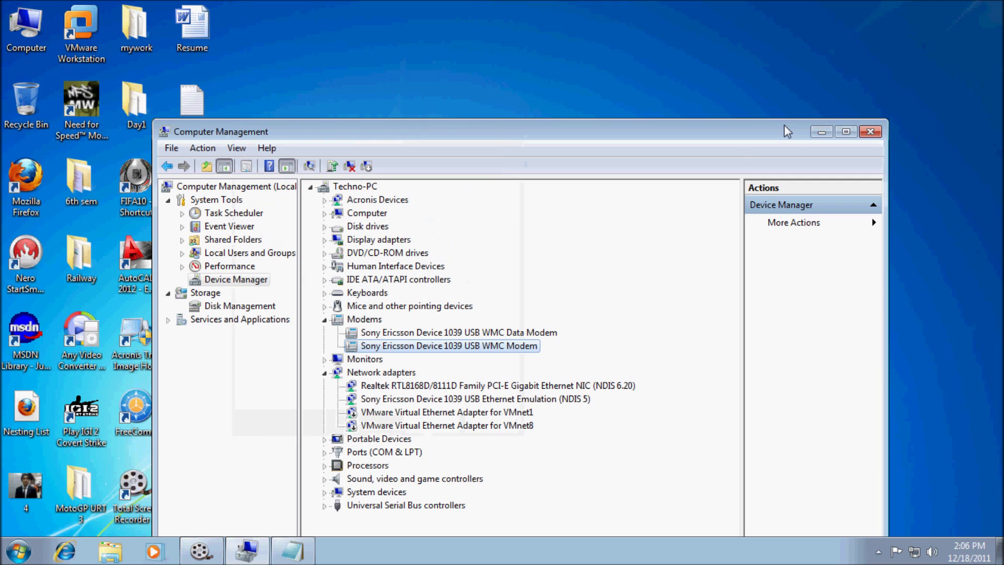
pyautogui.moveTo(732, 141); pyautogui.dragTo(710, 76)
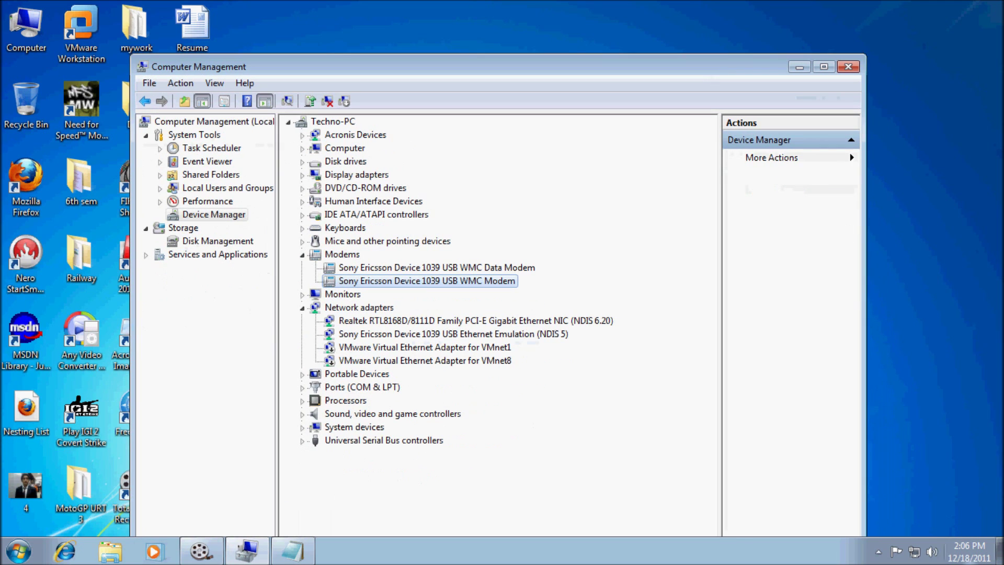
# - Connect Aircel from the tray network list, dialing *99# through the phone modem
pyautogui.click(914, 552)
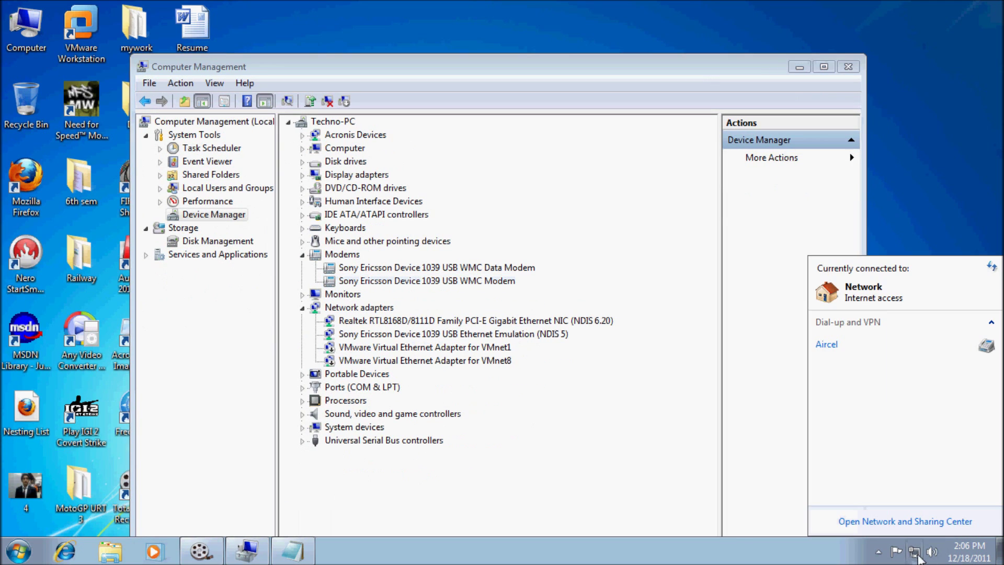
pyautogui.click(834, 352)
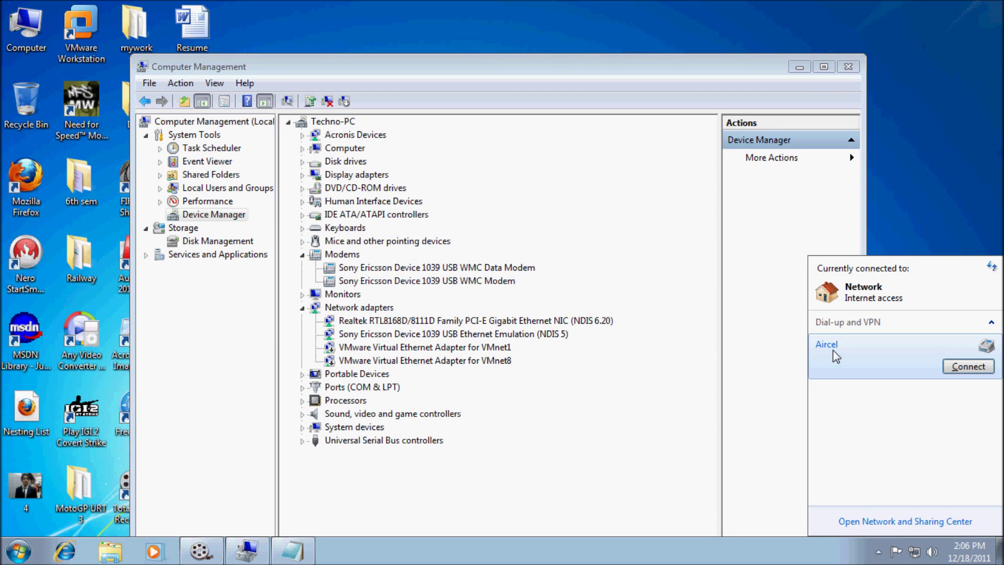
pyautogui.click(962, 366)
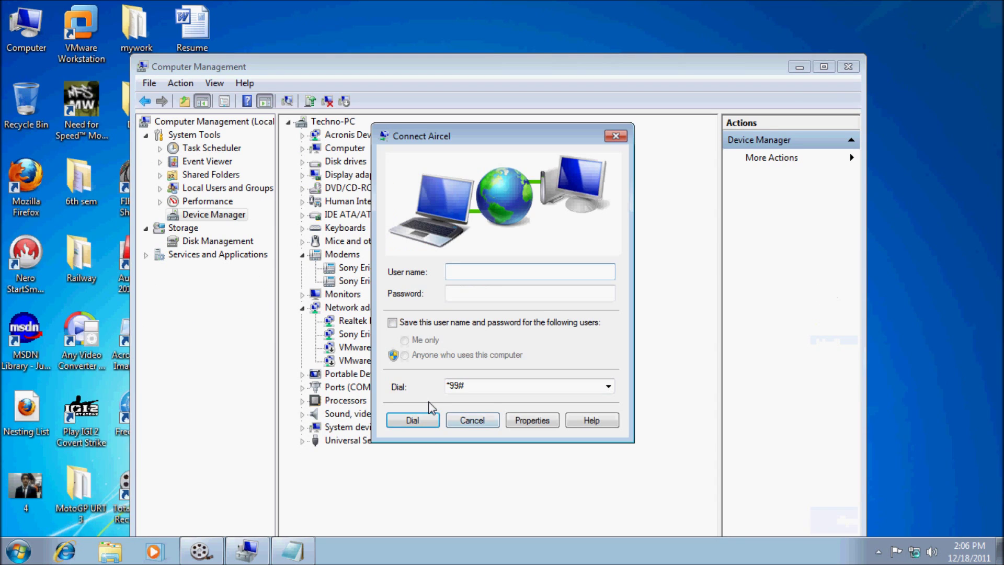
pyautogui.click(406, 420)
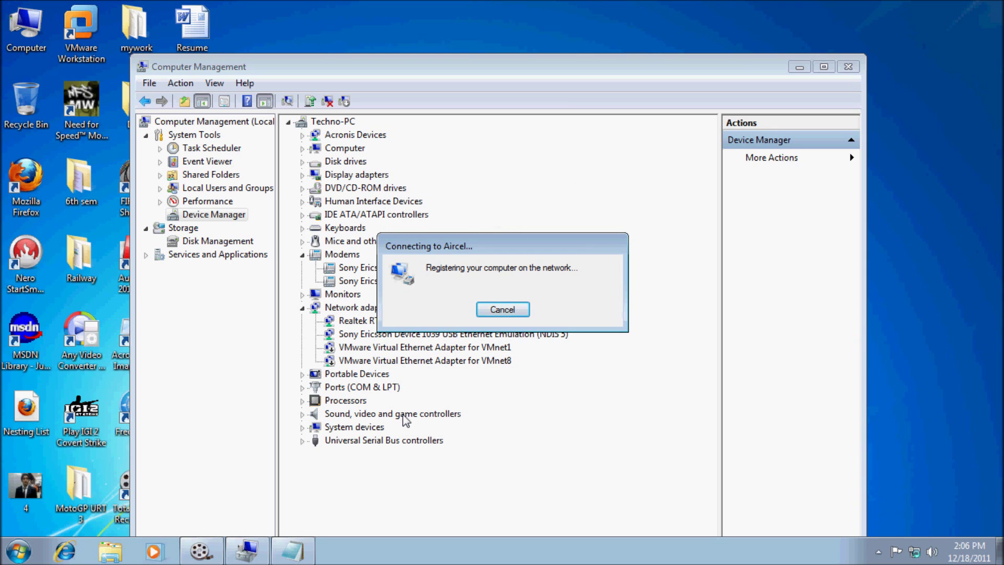
pyautogui.moveTo(919, 559)
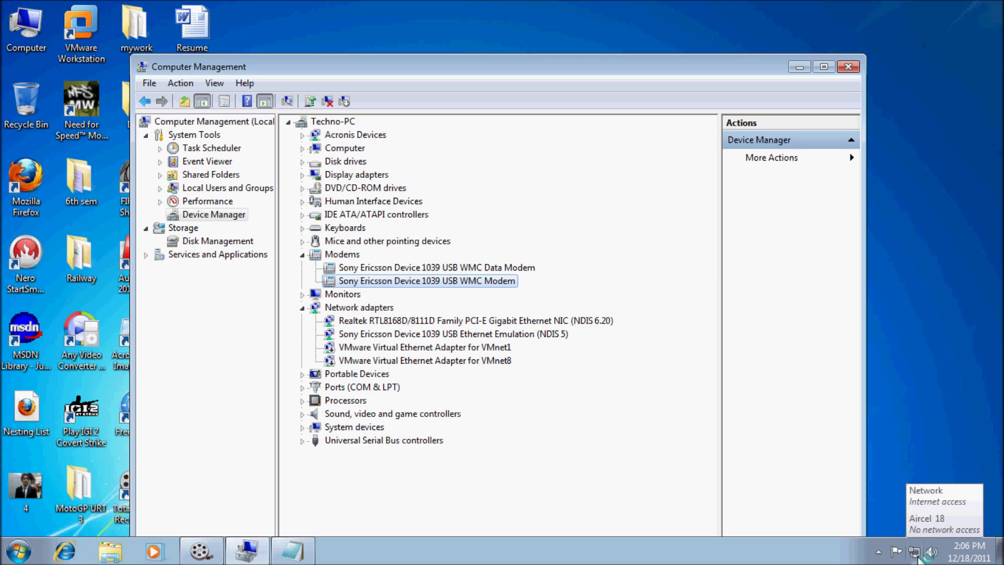